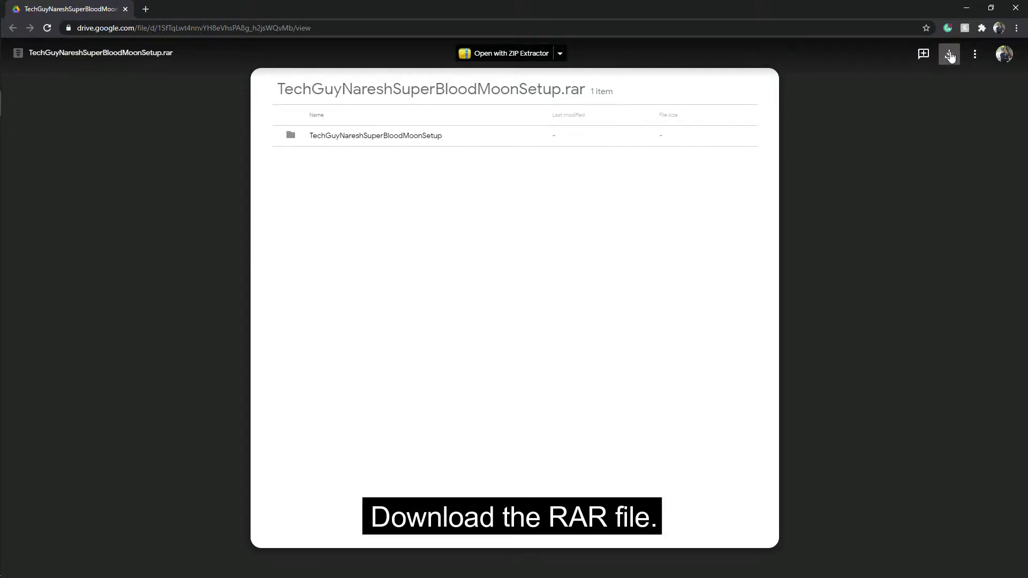
Download TechGuyNareshSuperBloodMoonSetup.rar from the Drive page and show the downloaded archive in its folder
click(949, 54)
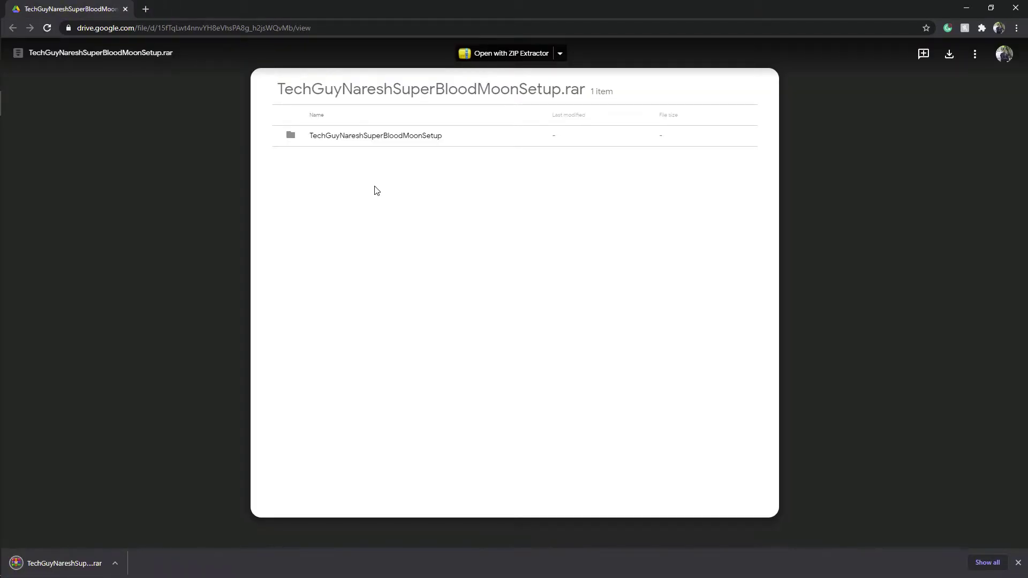
click(115, 564)
click(147, 526)
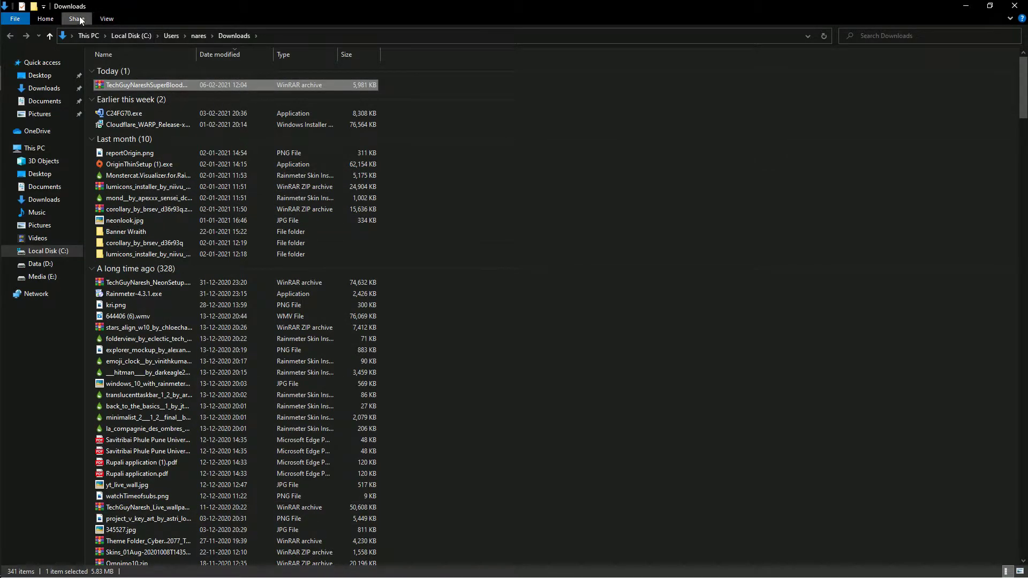
Display the contents of the Downloads folder as large icons
click(108, 19)
click(200, 37)
click(295, 113)
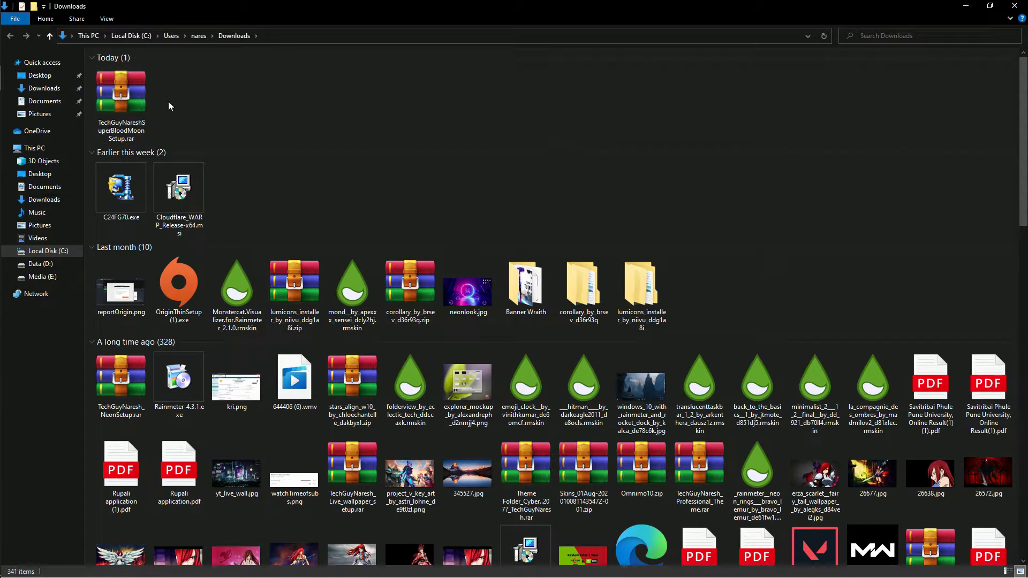
Extract TechGuyNareshSuperBloodMoonSetup.rar into a folder of the same name and open the setup folder nested inside it
right_click(121, 95)
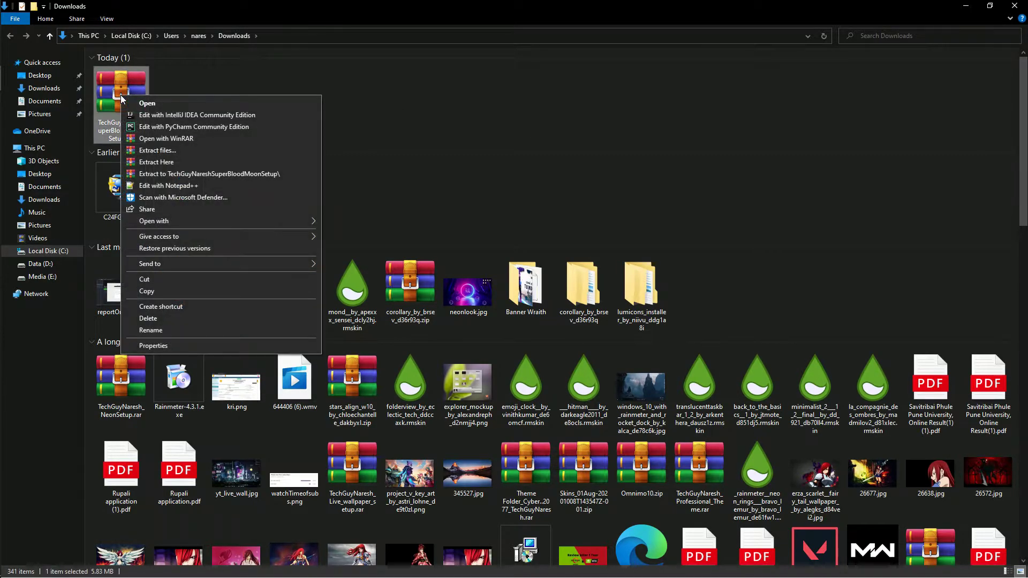
click(180, 175)
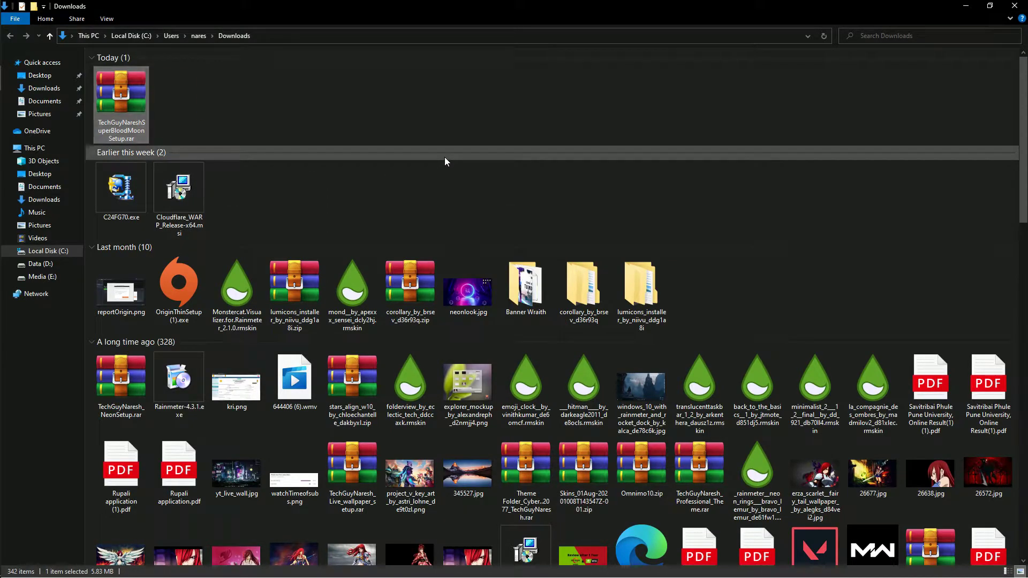
right_click(182, 96)
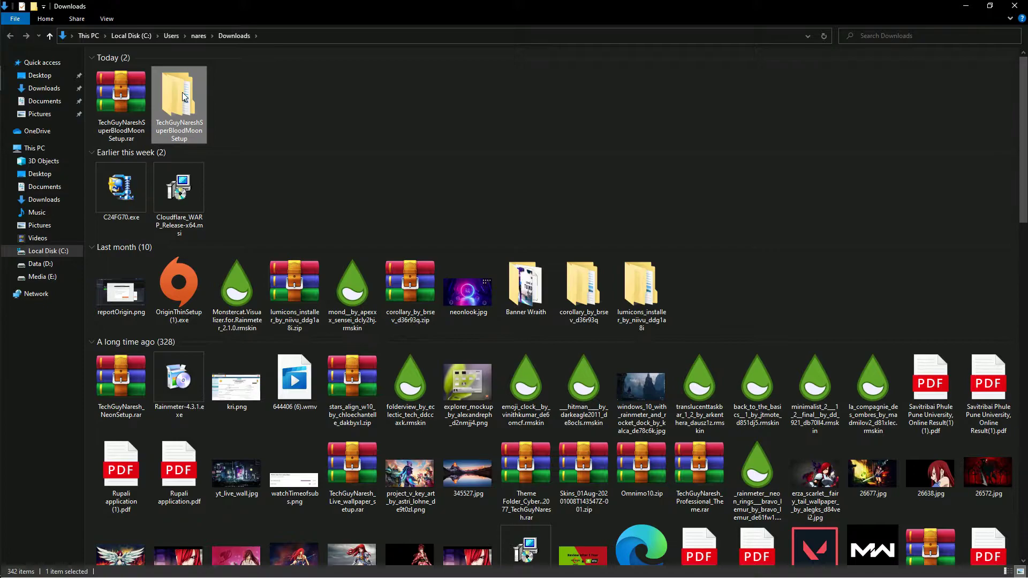
click(223, 101)
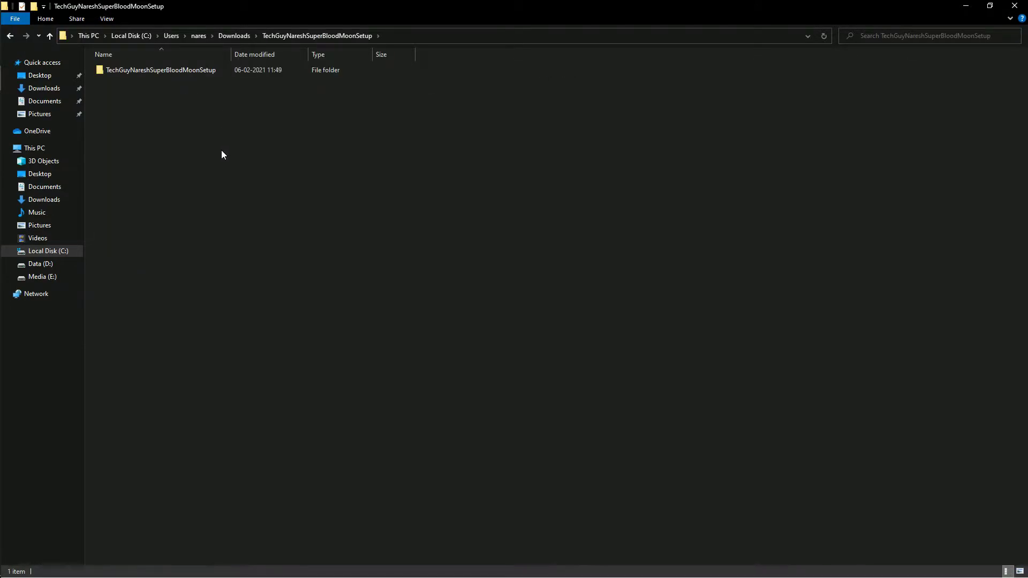
right_click(169, 69)
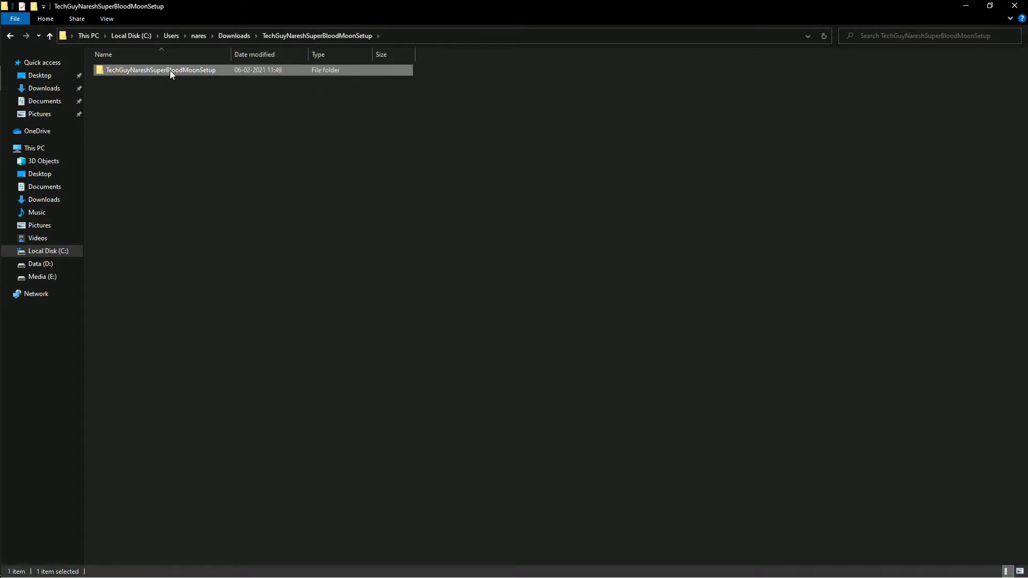
click(207, 81)
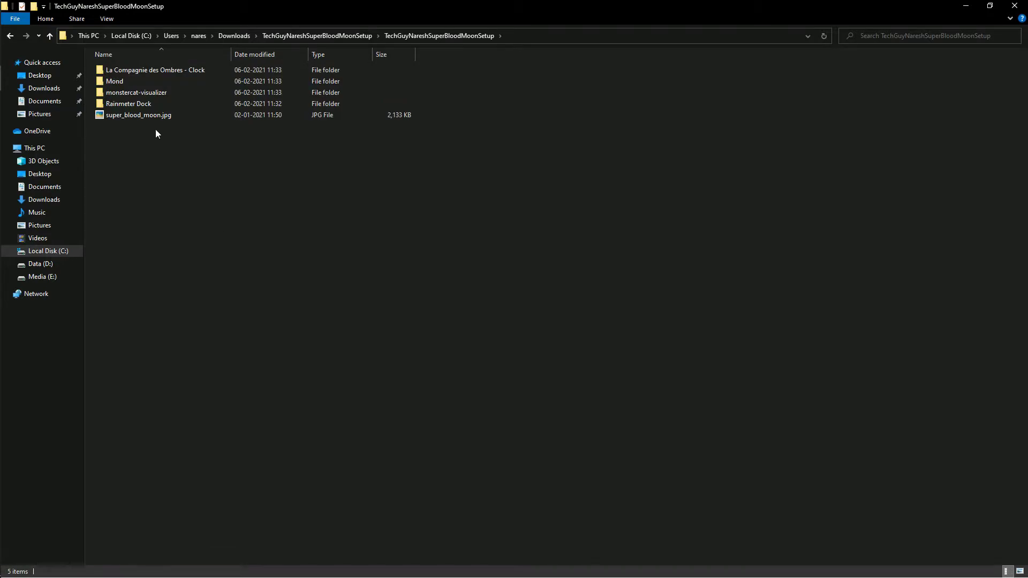
Set the super_blood_moon.jpg image as the desktop background
click(143, 115)
right_click(150, 114)
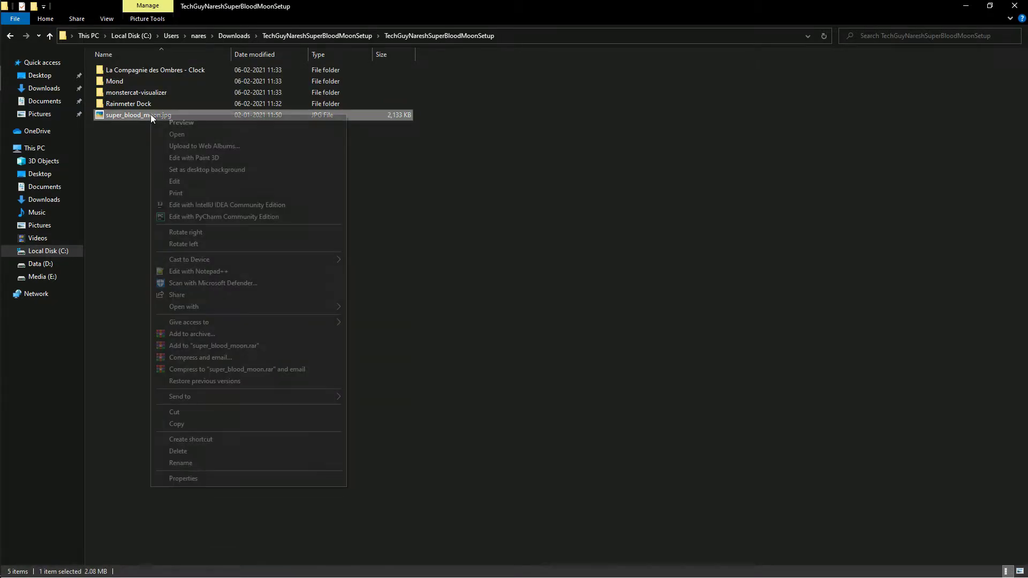
click(225, 171)
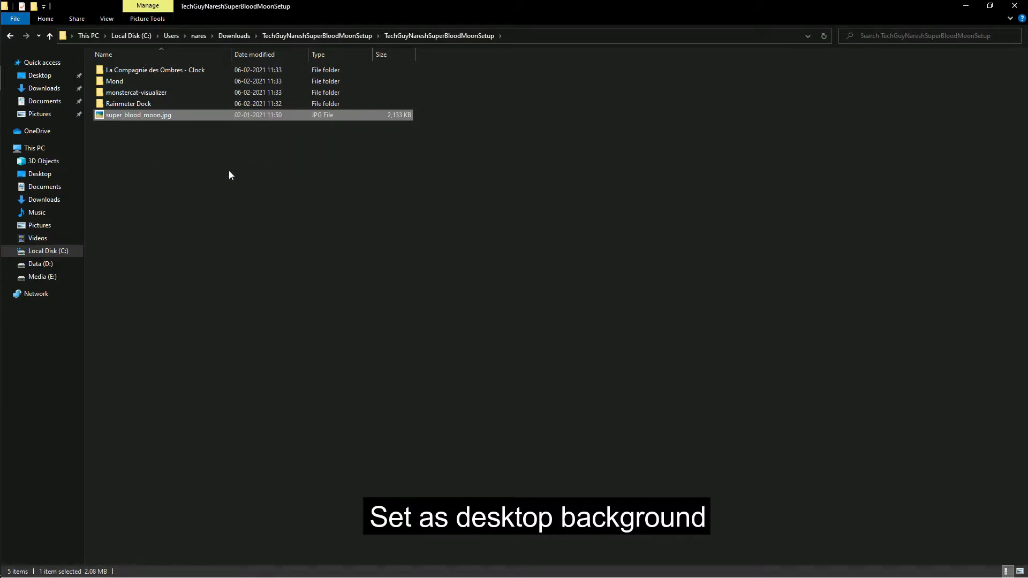
click(314, 194)
Minimize the folder and browser windows to check the wallpaper on the desktop
click(966, 5)
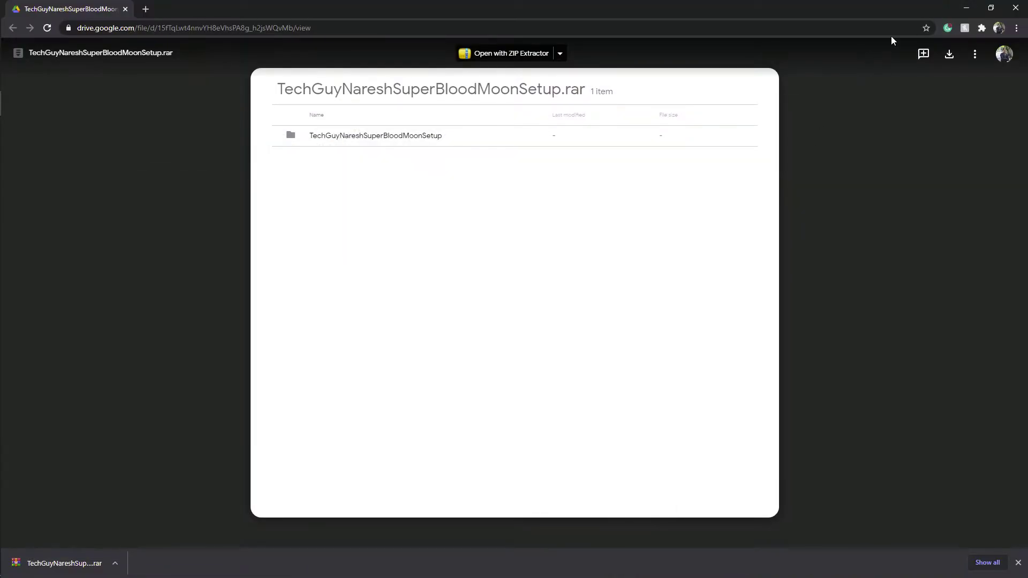
click(966, 8)
right_click(715, 131)
right_click(732, 132)
click(759, 162)
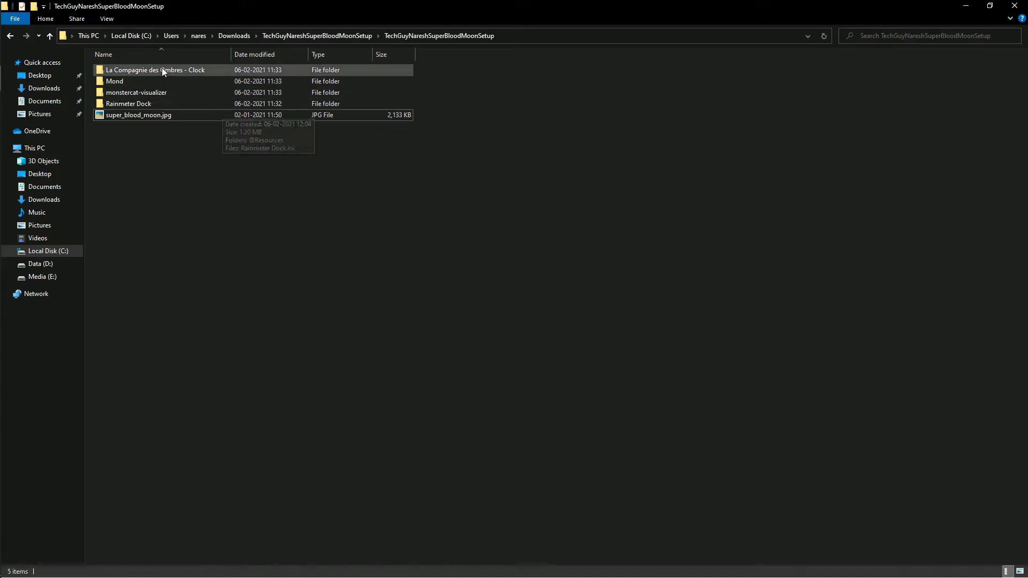
Copy the La Compagnie des Ombres - Clock, Mond, monstercat-visualizer and Rainmeter Dock folders, leaving out the image
click(161, 69)
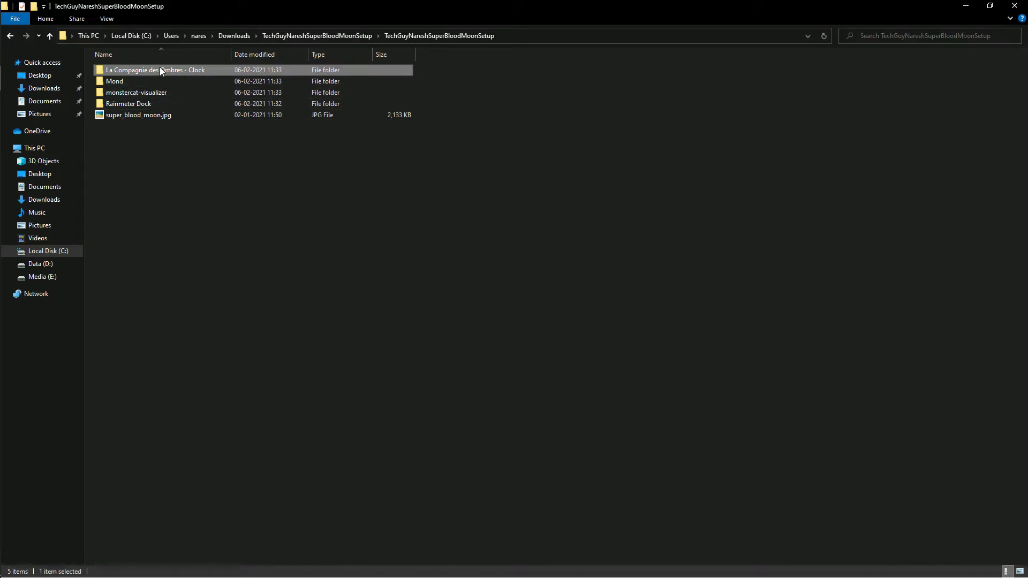
ctrl+click(141, 81)
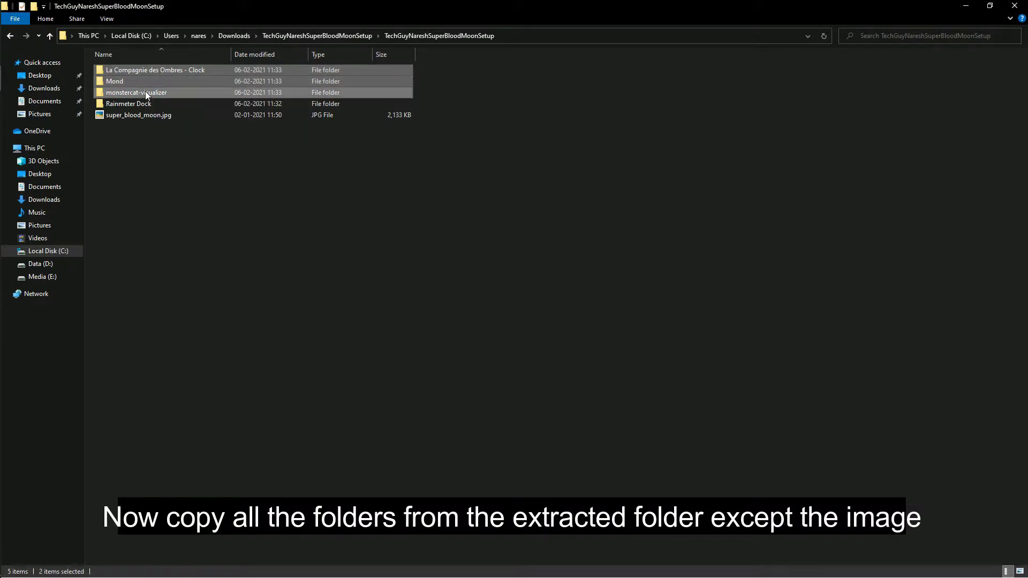
ctrl+click(146, 92)
ctrl+click(141, 104)
right_click(149, 78)
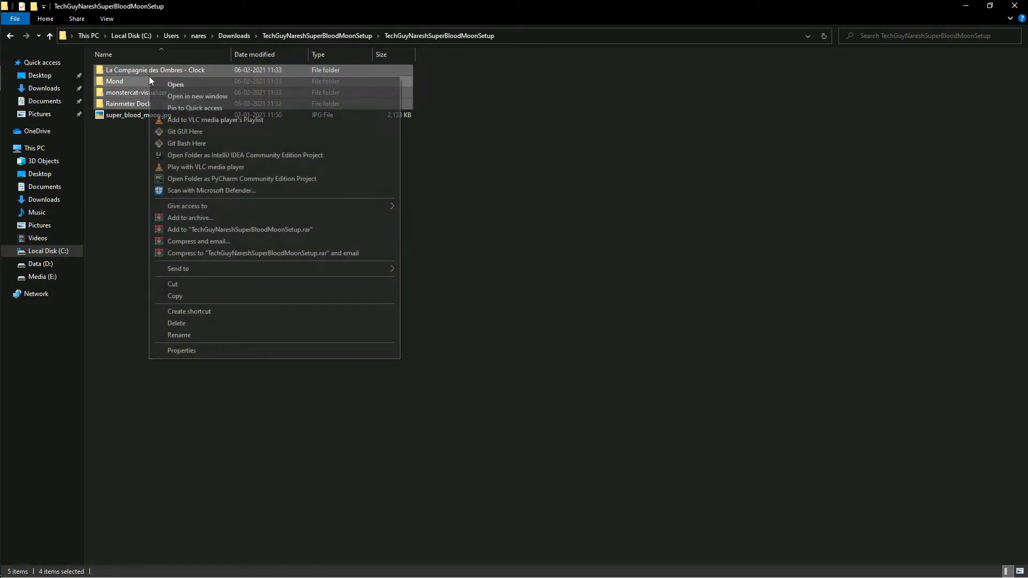
click(190, 297)
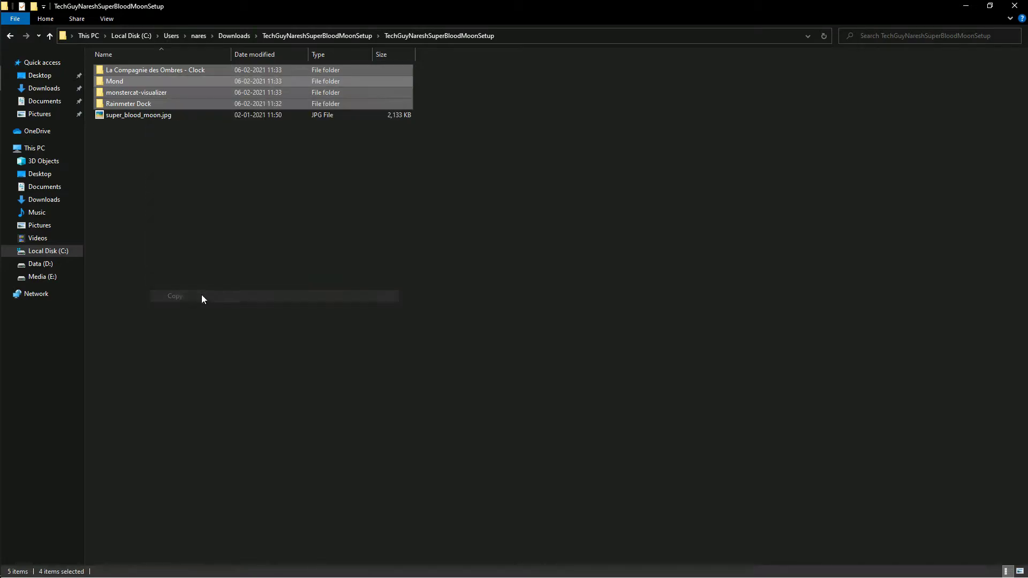
click(303, 296)
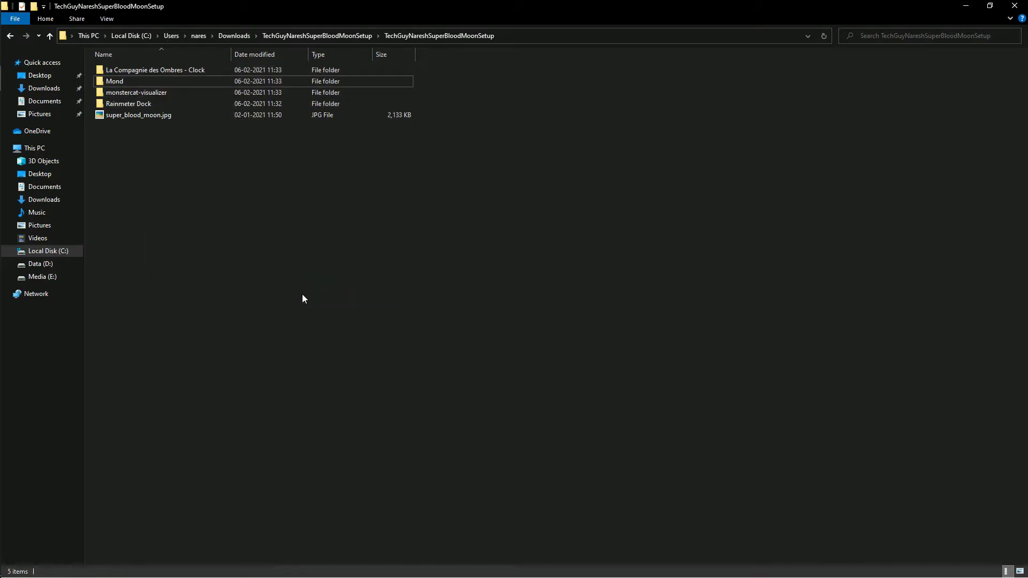
Paste the copied skin folders into Documents > Rainmeter > Skins
click(49, 101)
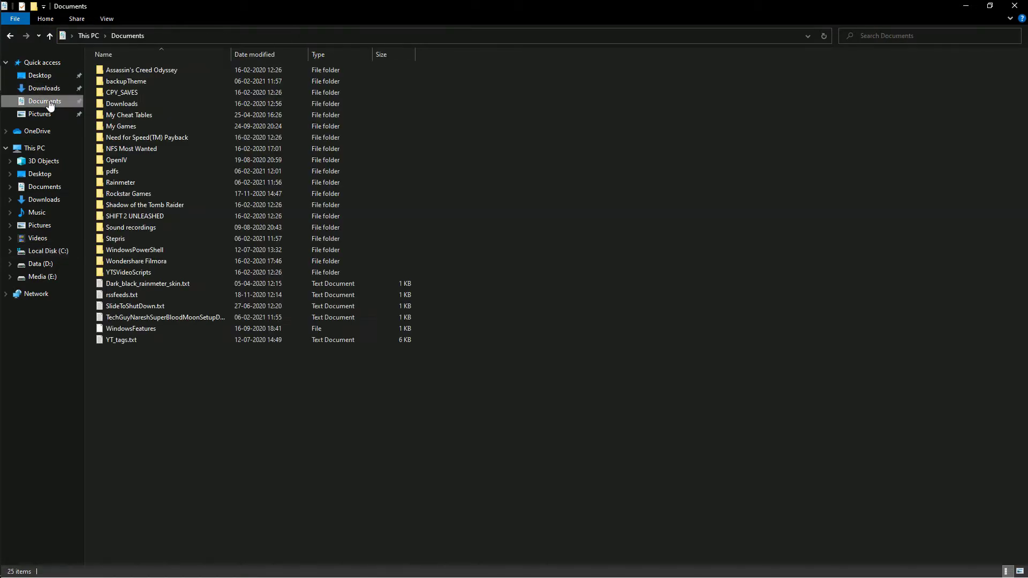
double_click(127, 182)
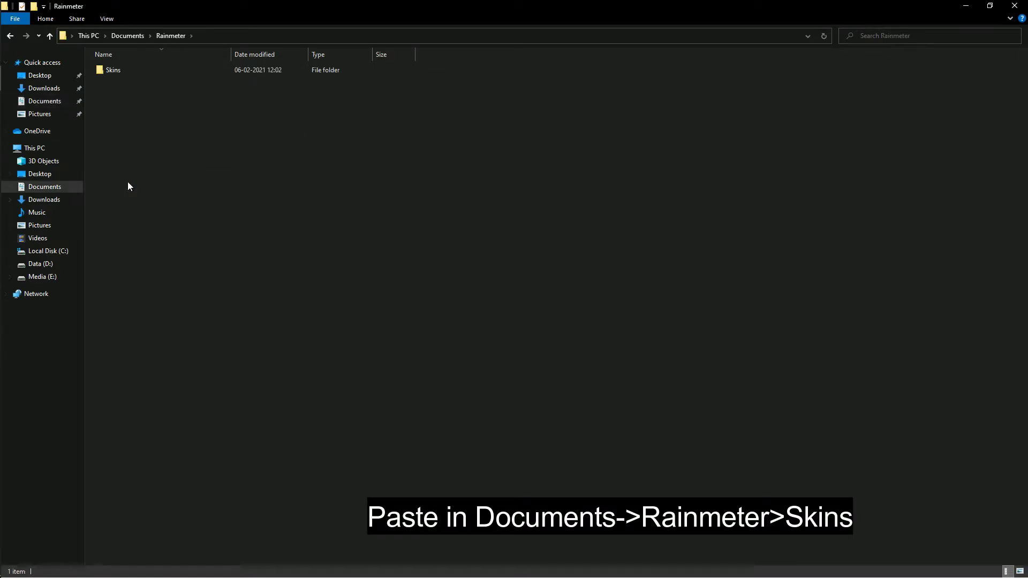
double_click(124, 70)
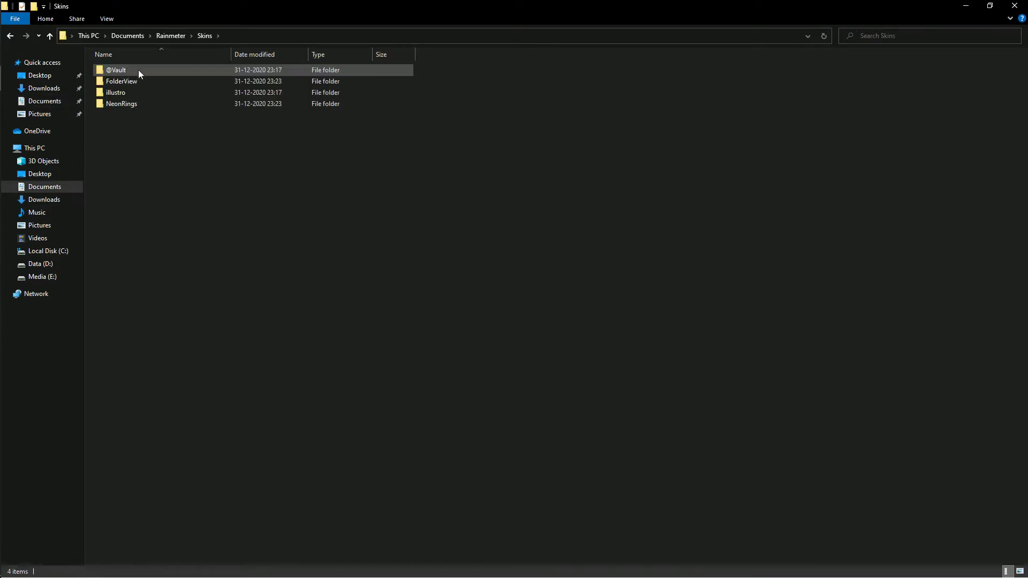
right_click(143, 184)
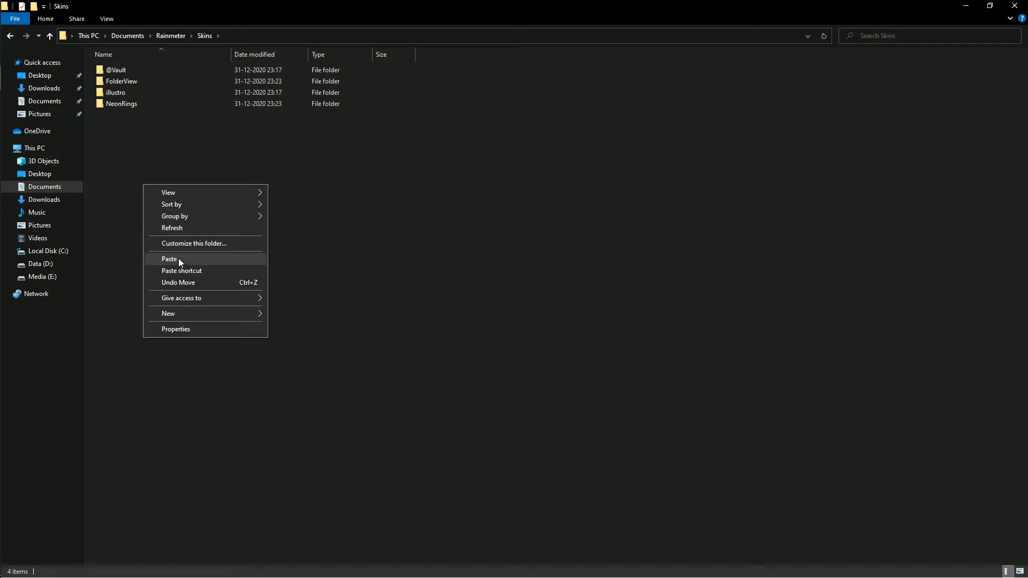
click(202, 260)
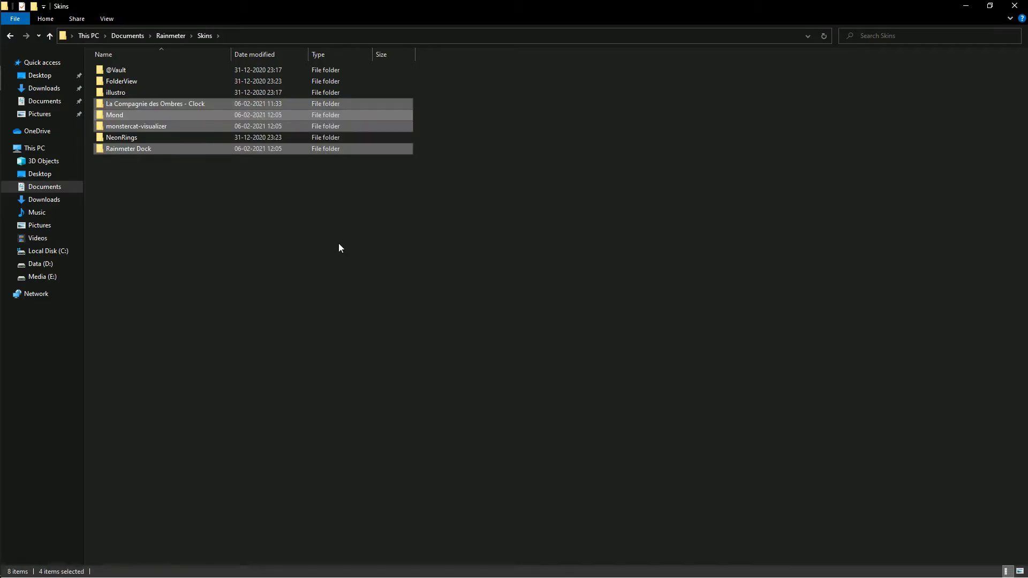
click(293, 242)
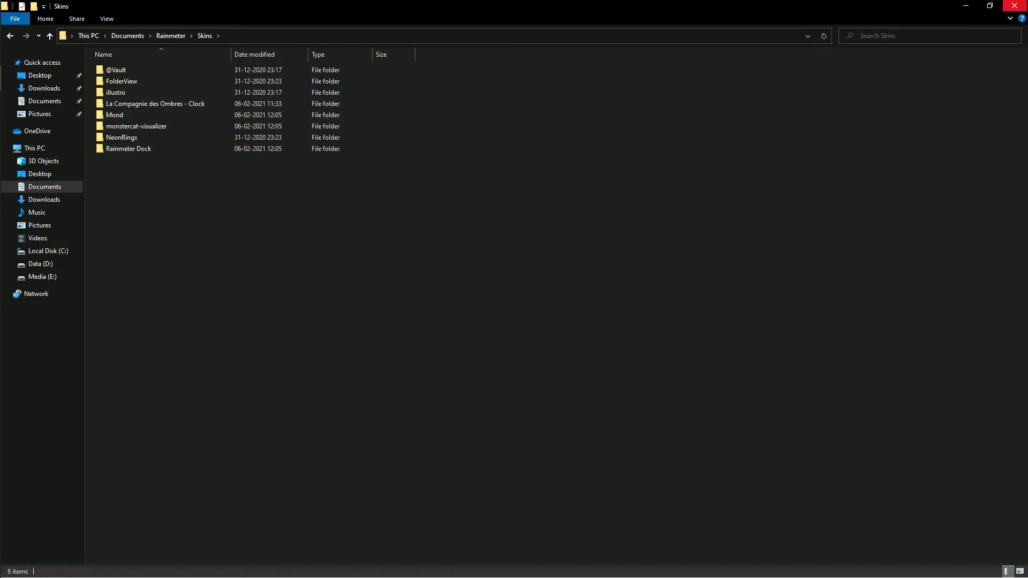
Close the Skins folder, open the Manage Rainmeter window and refresh all skins
click(1015, 5)
click(23, 473)
double_click(44, 485)
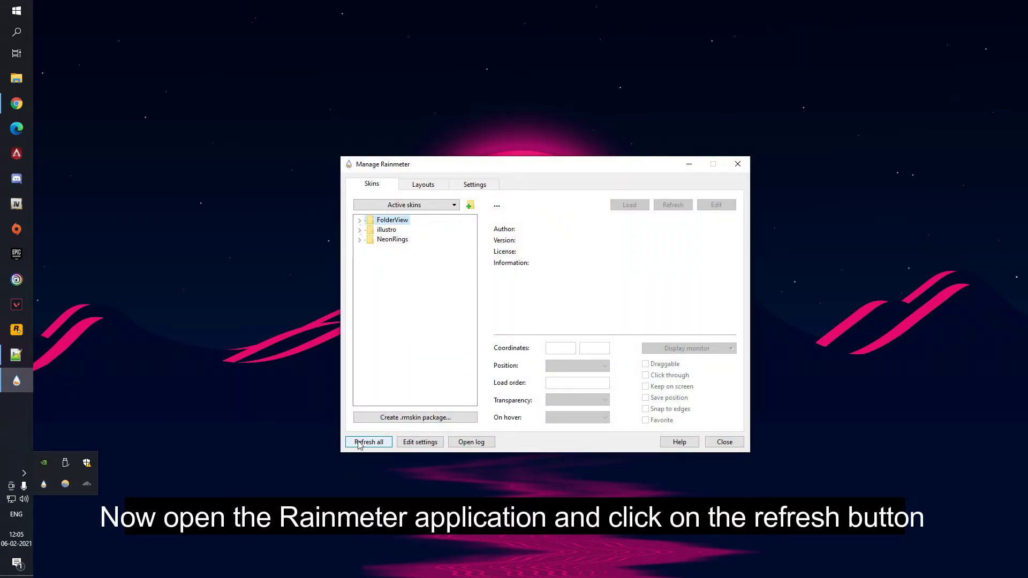
click(369, 444)
click(407, 337)
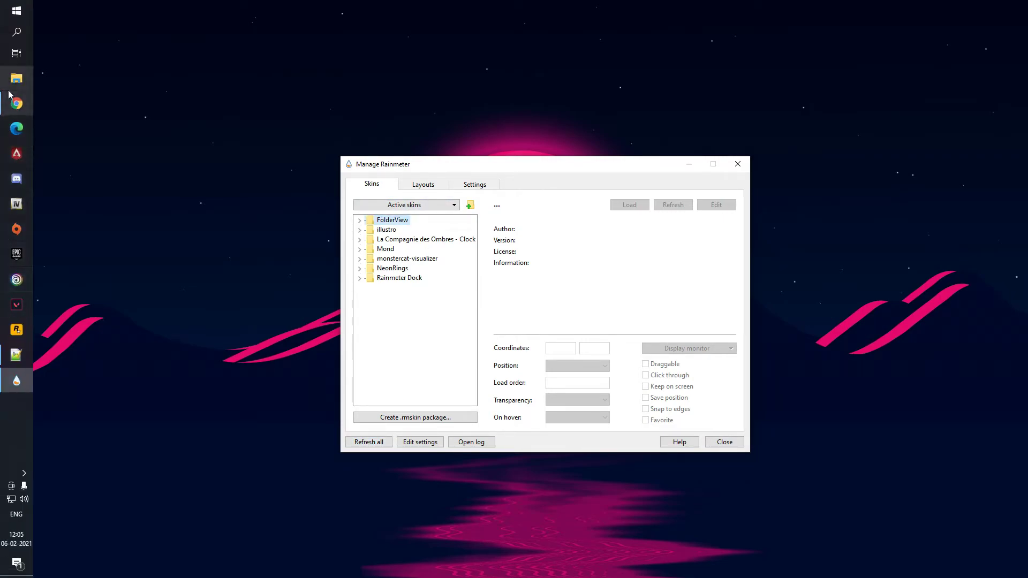
Look up the first skin in the Notepad++ setup notes and load Rainmeter Dock.ini in Rainmeter
click(16, 354)
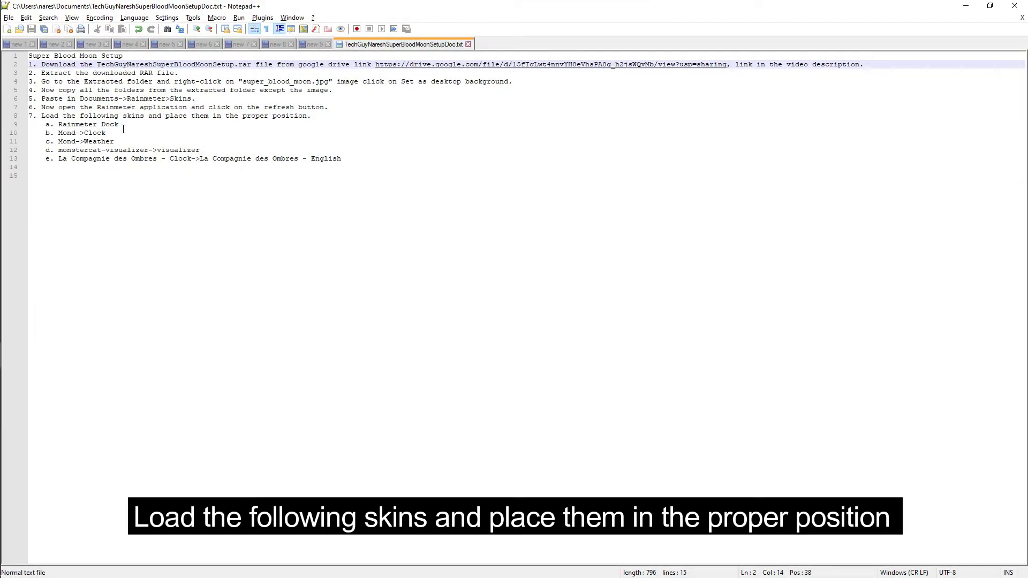
drag(119, 125, 73, 124)
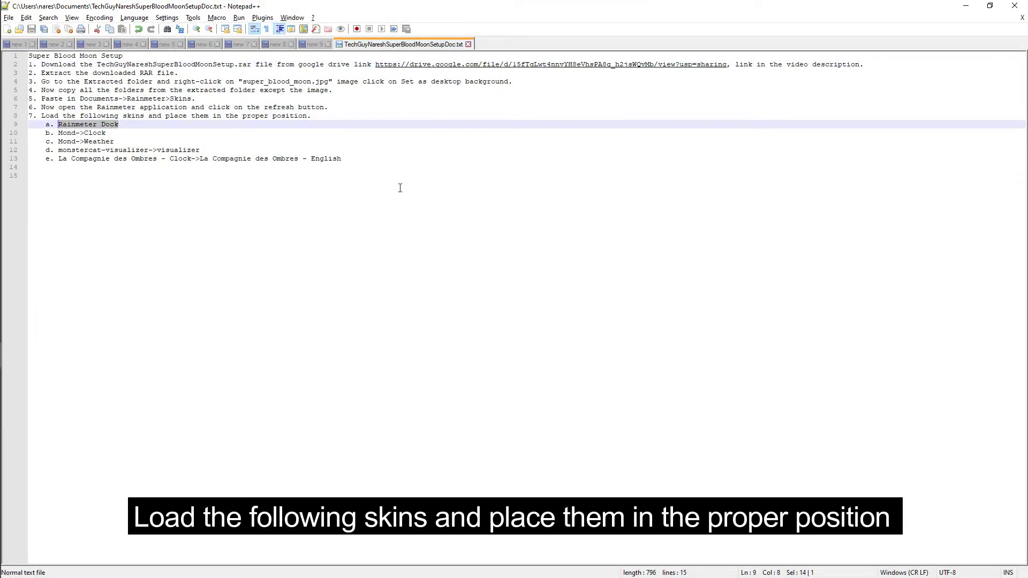
click(966, 5)
click(359, 278)
click(410, 288)
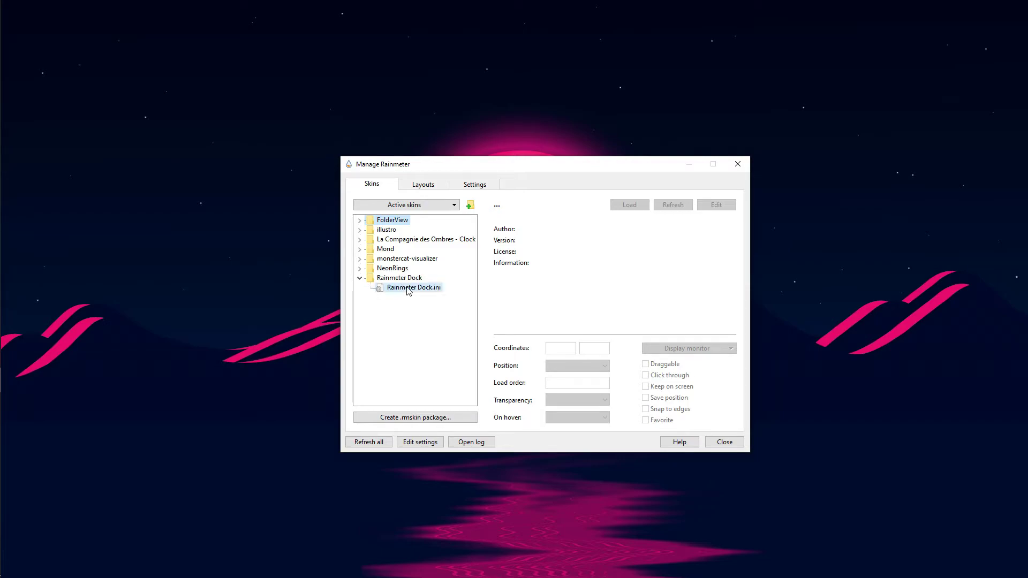
click(630, 205)
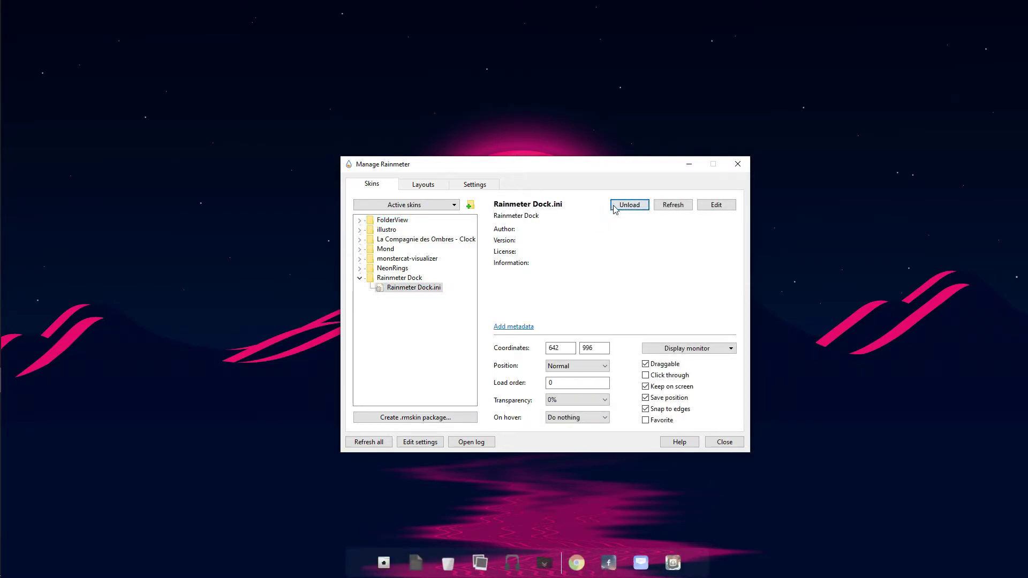
Move the Manage Rainmeter window aside, place the dock at the desktop's lower edge at about 636, 996, and collapse its skin folder
drag(600, 167, 701, 73)
mouse_move(519, 554)
mouse_down()
mouse_move(259, 301)
mouse_move(267, 249)
mouse_move(290, 357)
mouse_move(549, 567)
mouse_move(519, 573)
mouse_up()
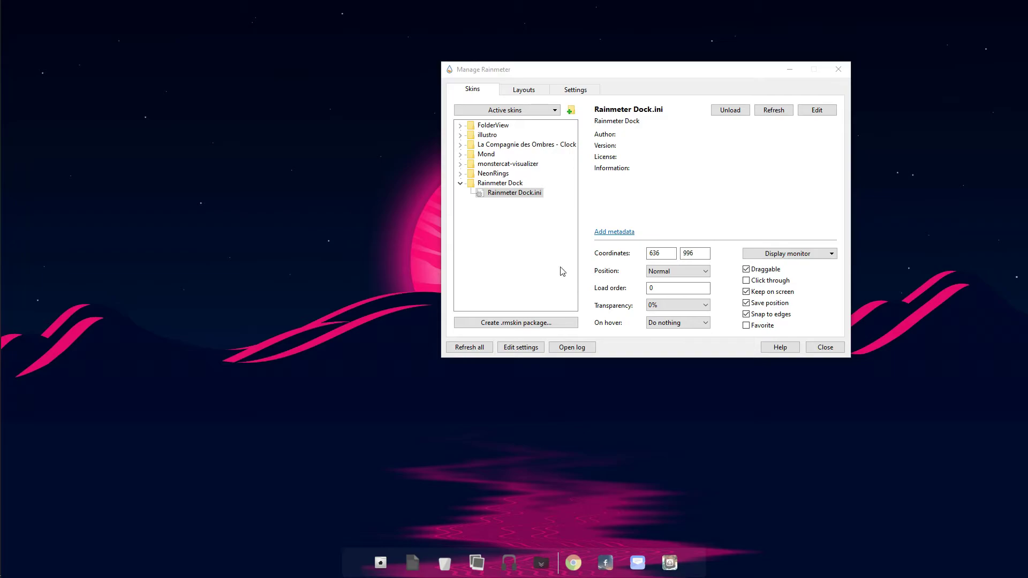
click(460, 183)
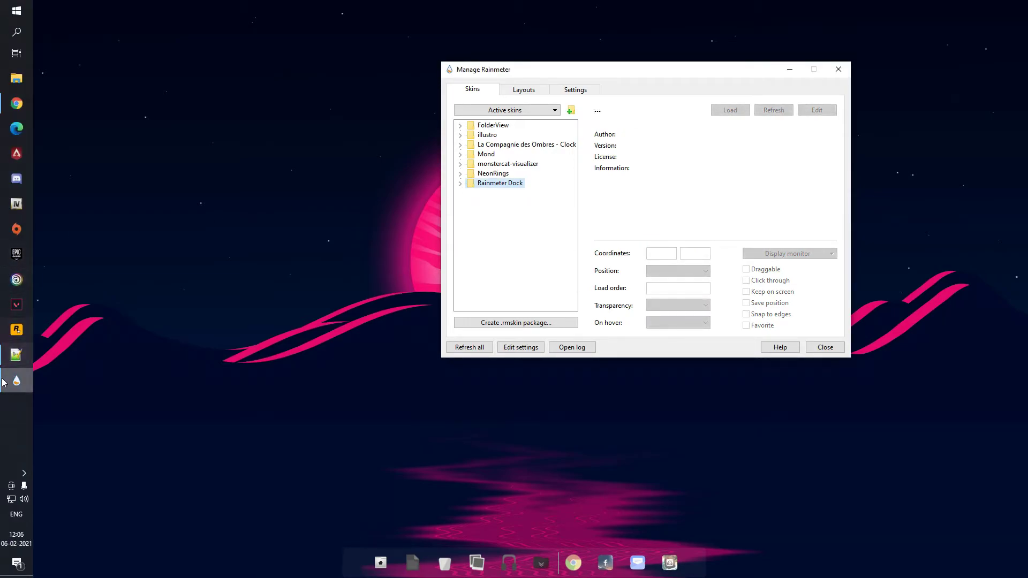
Look up the Mond skins in the Notepad++ setup notes and load Clock.ini from Mond > Clock in Rainmeter
click(8, 364)
drag(106, 133, 67, 142)
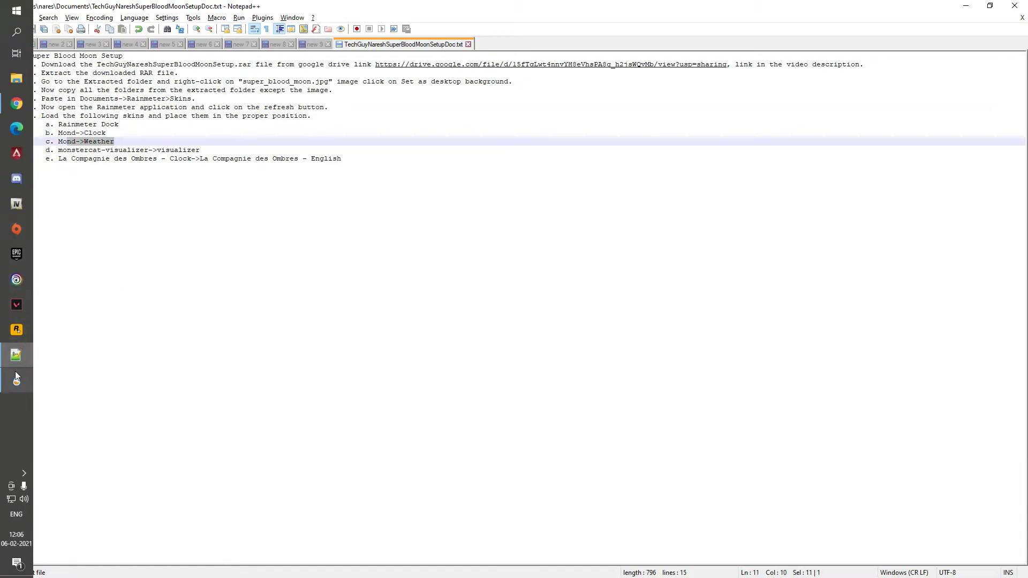
click(12, 381)
click(966, 5)
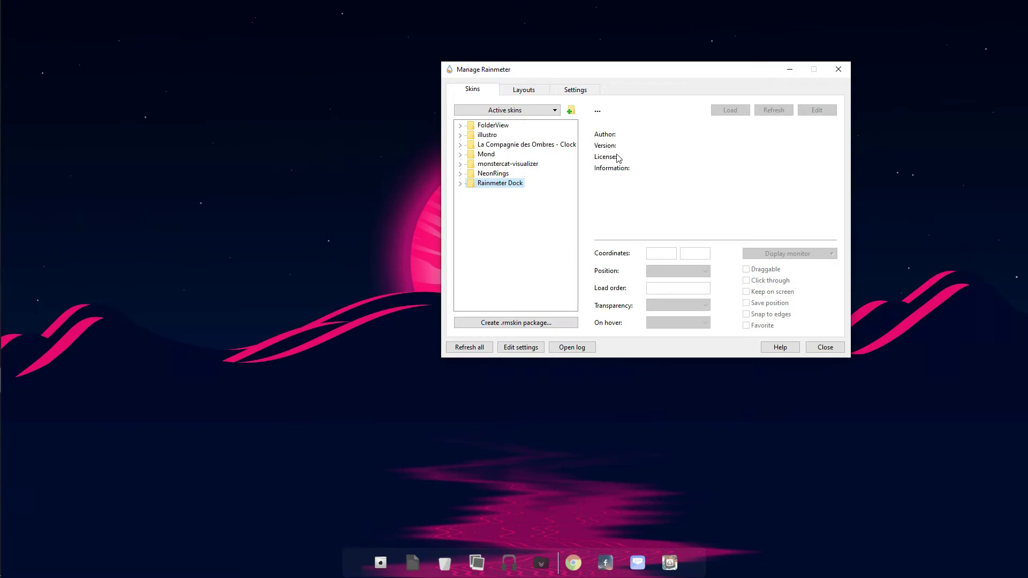
click(461, 155)
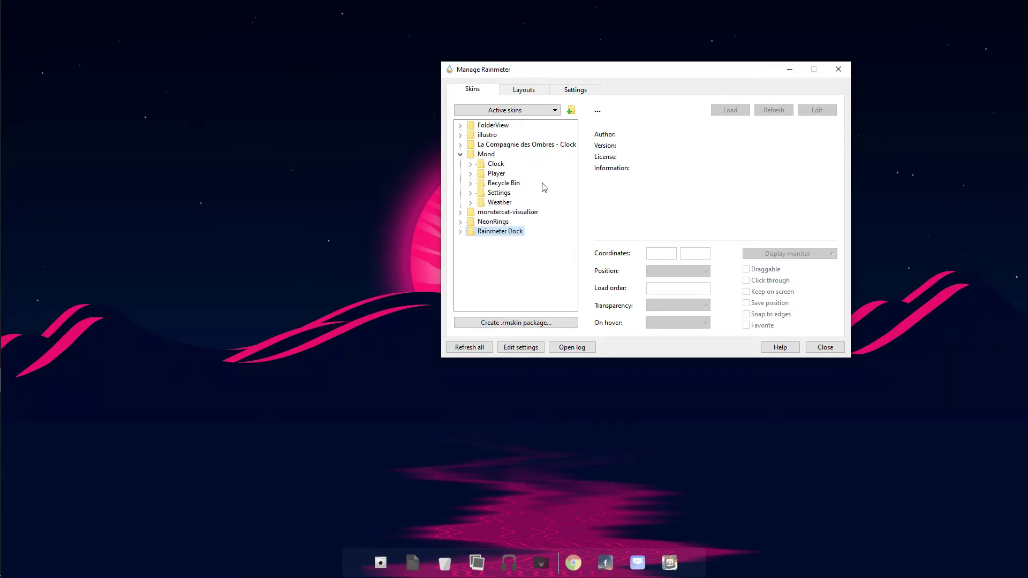
click(471, 165)
click(510, 173)
click(728, 110)
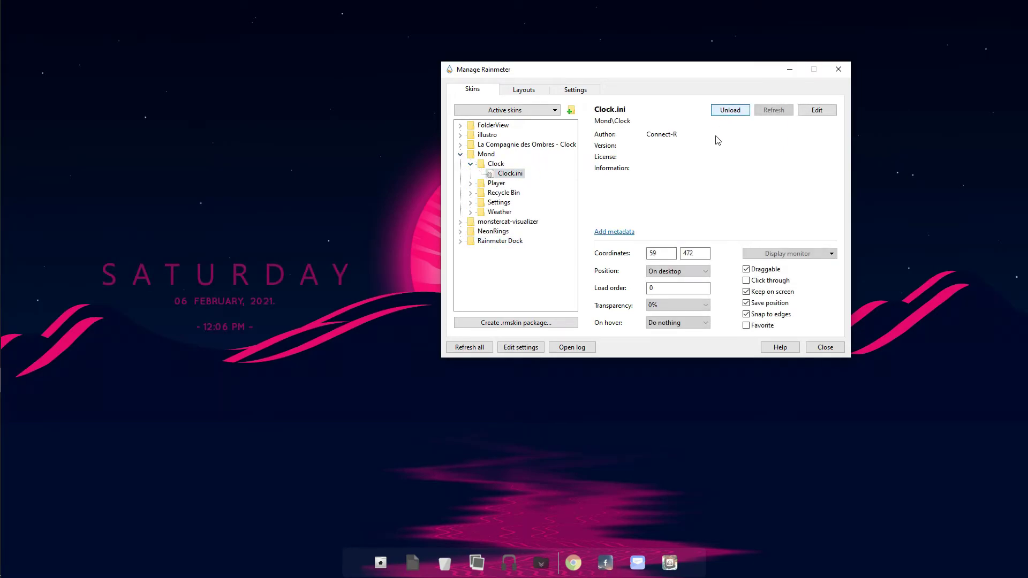
Nudge the Mond clock skin into place on the desktop beside the moon and collapse its Clock folder
drag(88, 222, 387, 380)
mouse_move(243, 266)
mouse_down()
mouse_move(246, 242)
mouse_move(246, 269)
mouse_up()
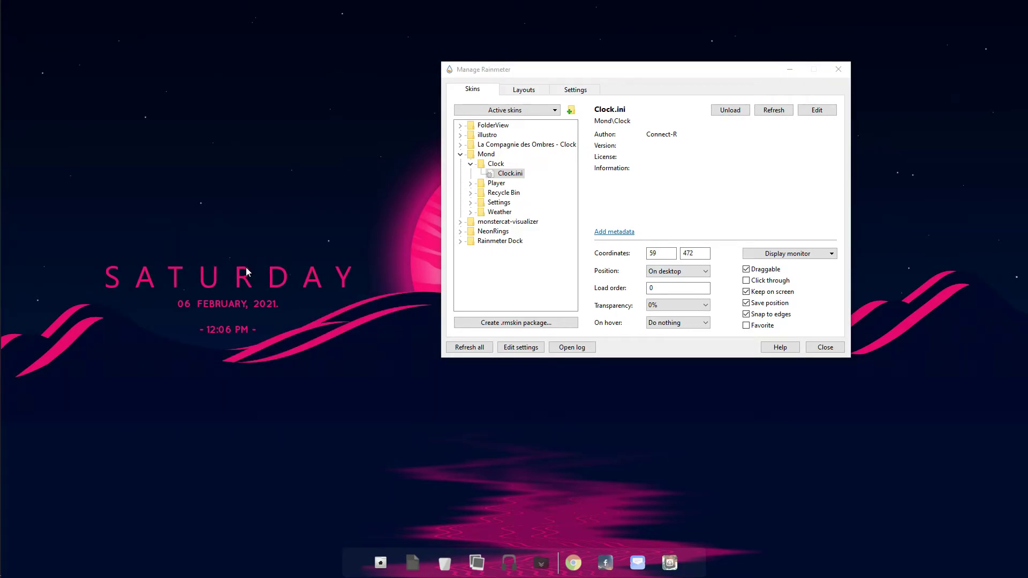
click(471, 164)
Load Weather.ini from the Mond > Weather skin folder
click(471, 203)
click(509, 213)
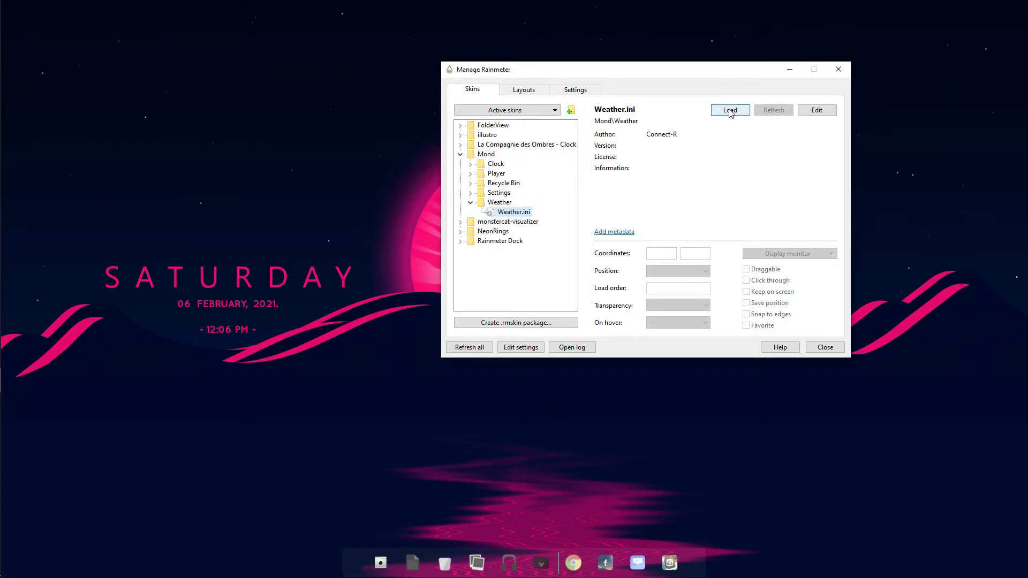
click(730, 110)
Move the Manage Rainmeter window aside, place the weather skin at about 1393, 448, and collapse its Weather folder
drag(727, 73, 540, 85)
click(802, 272)
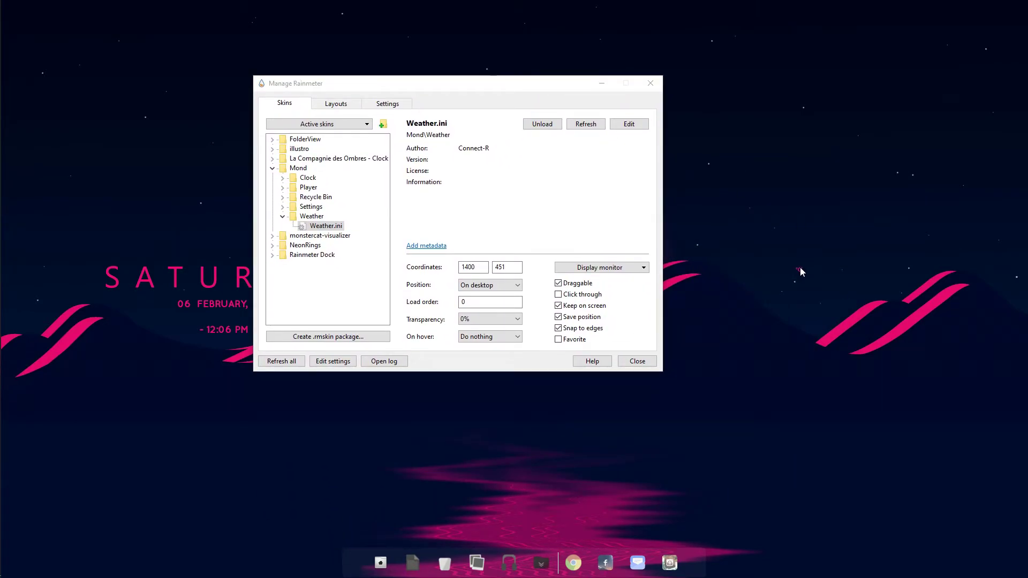
right_click(799, 276)
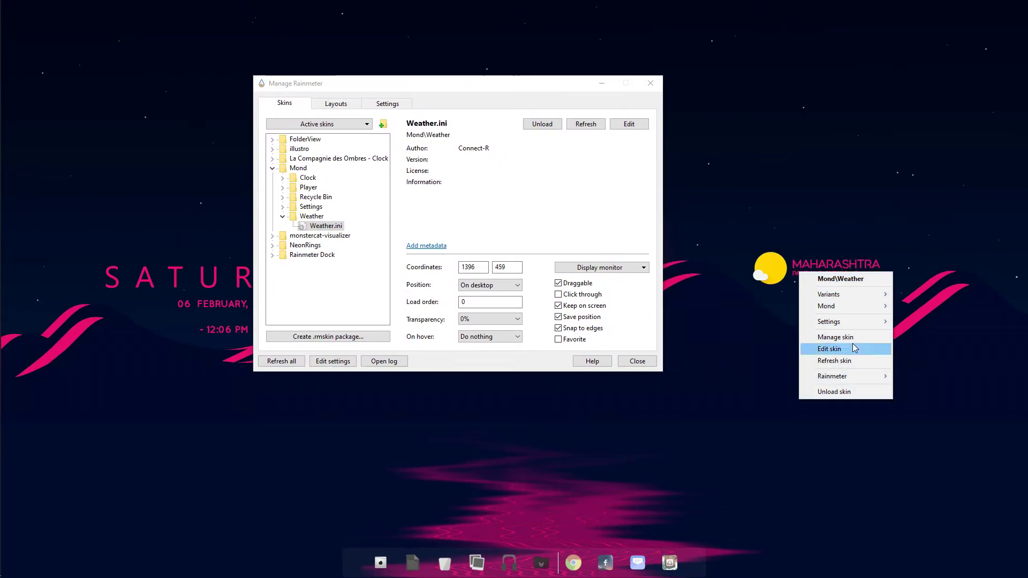
click(779, 333)
drag(813, 263, 812, 258)
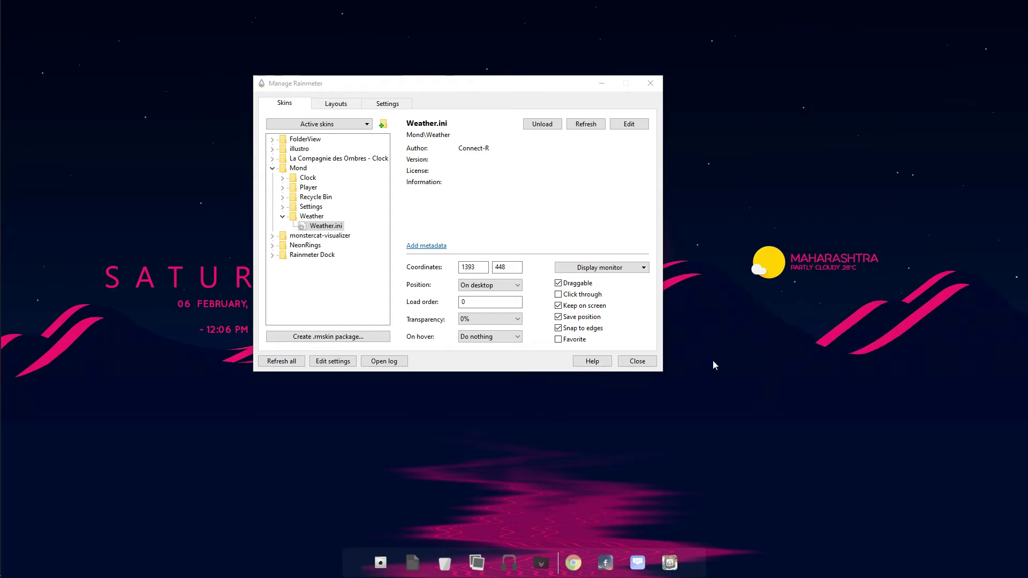
click(282, 216)
Check the monstercat-visualizer entry in the Notepad++ setup notes and return to the Manage Rainmeter window
drag(426, 80, 579, 105)
mouse_move(2, 325)
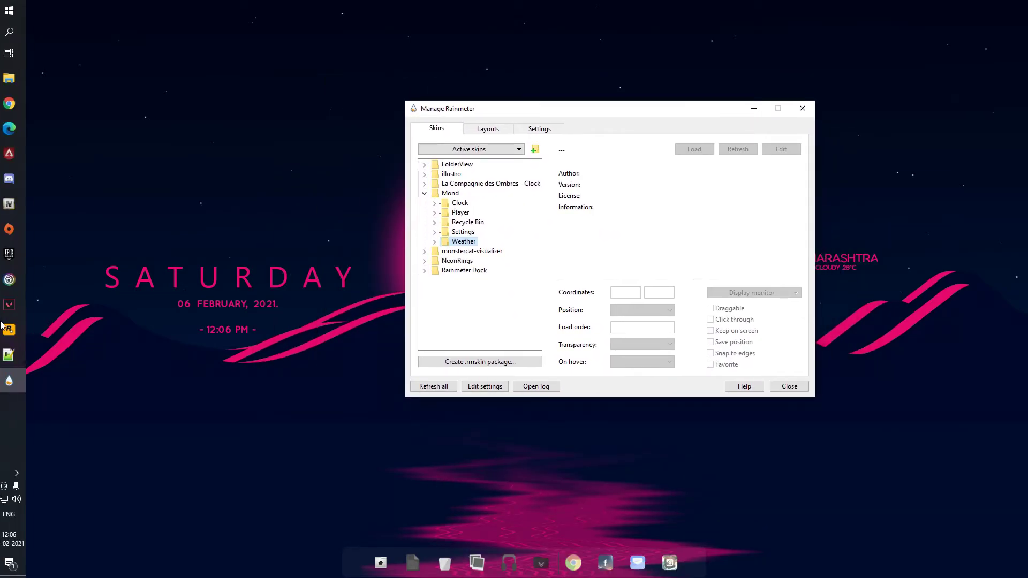
click(6, 355)
click(206, 153)
drag(206, 152, 72, 155)
click(323, 348)
click(966, 6)
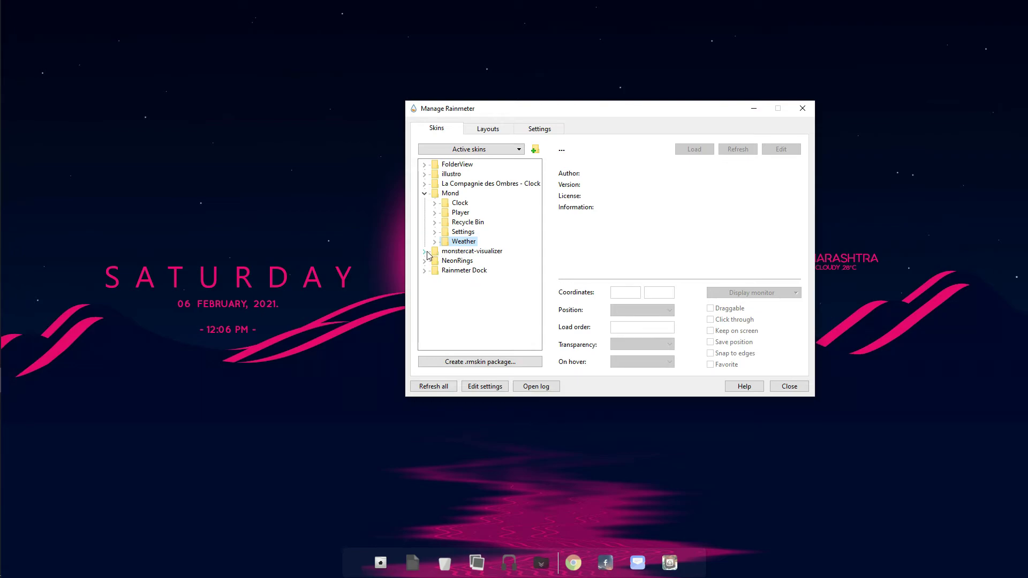
Load visualizer.ini from monstercat-visualizer and move the Manage Rainmeter window clear of the visualizer at the desktop's centre
click(425, 252)
click(468, 289)
click(695, 150)
drag(678, 112, 785, 24)
click(483, 422)
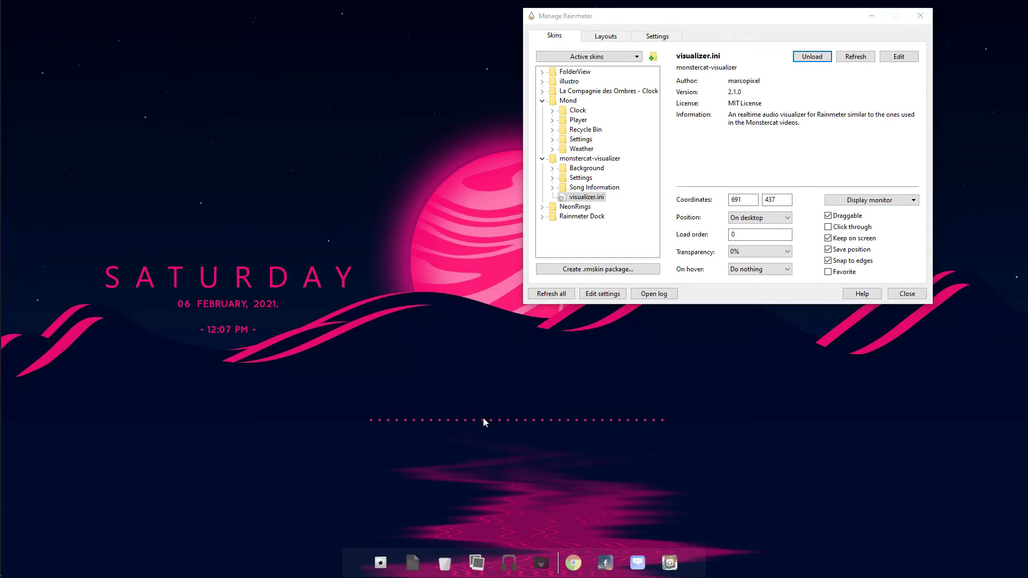
Collapse the Mond folder and load the English clock skin from La Compagnie des Ombres - Clock > Clock
mouse_move(6, 355)
drag(763, 24, 704, 51)
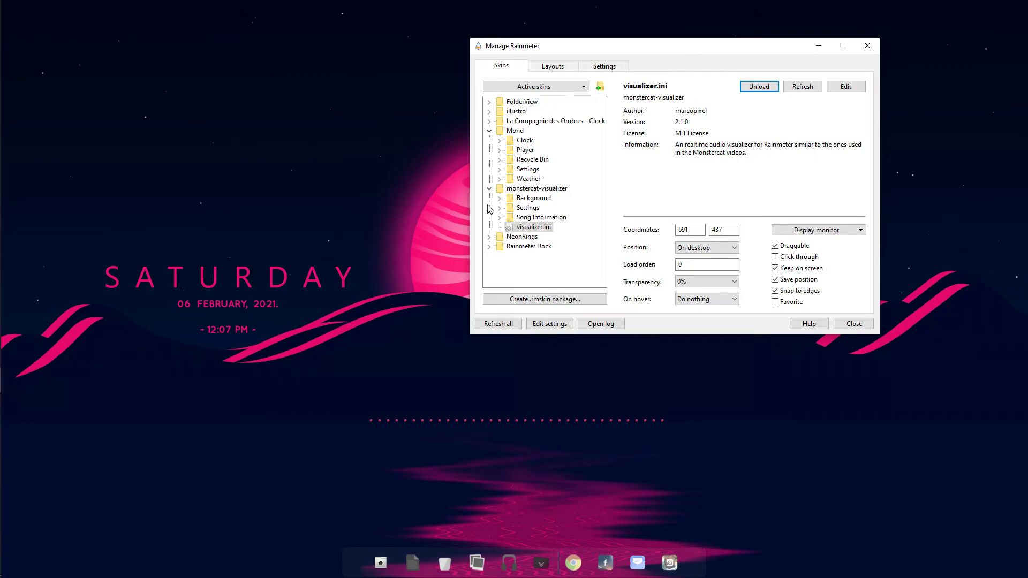
click(489, 131)
click(489, 121)
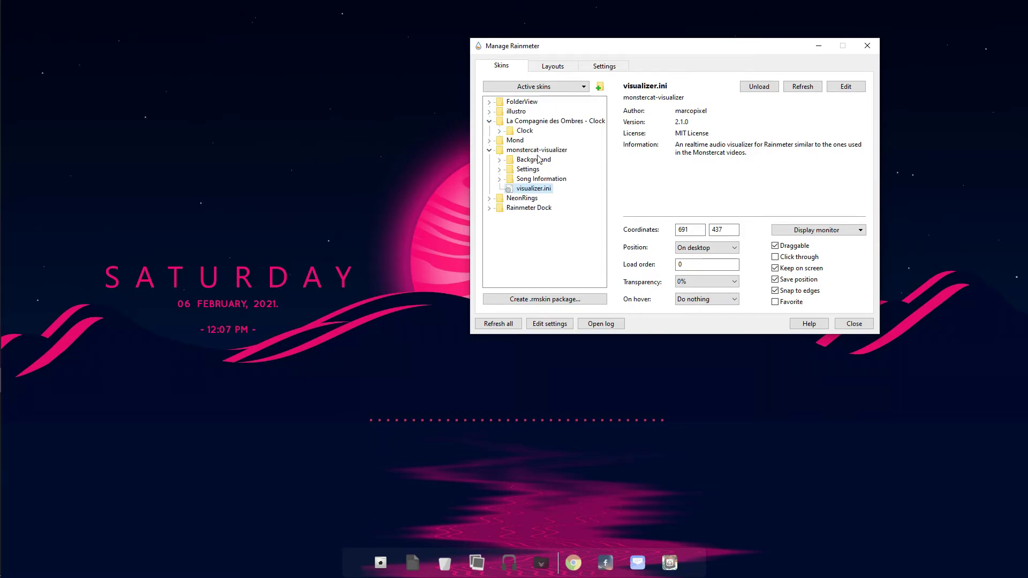
click(499, 131)
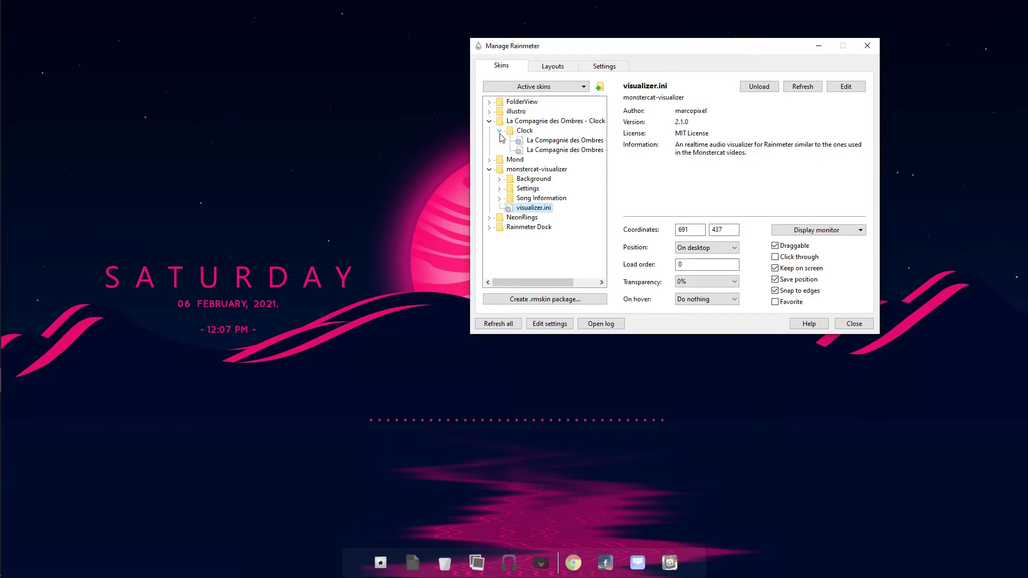
click(571, 151)
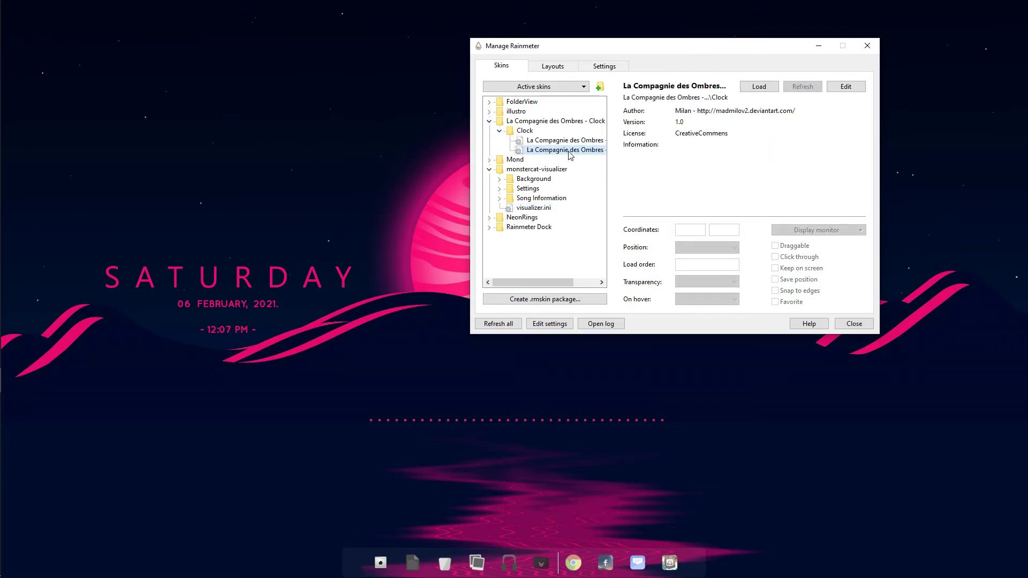
click(757, 88)
Minimise the Manage Rainmeter window and refresh the desktop
click(818, 45)
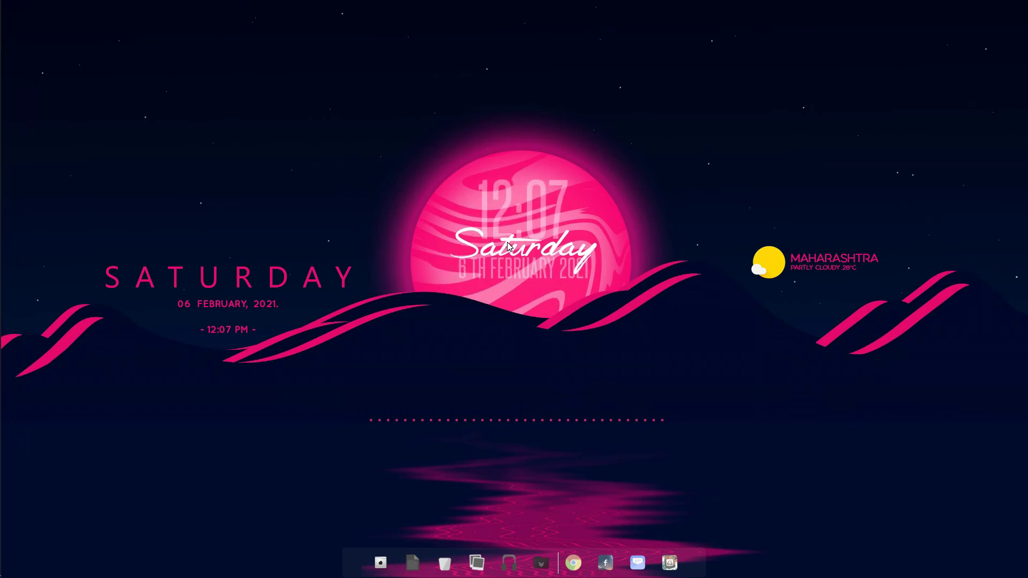
right_click(740, 155)
click(776, 185)
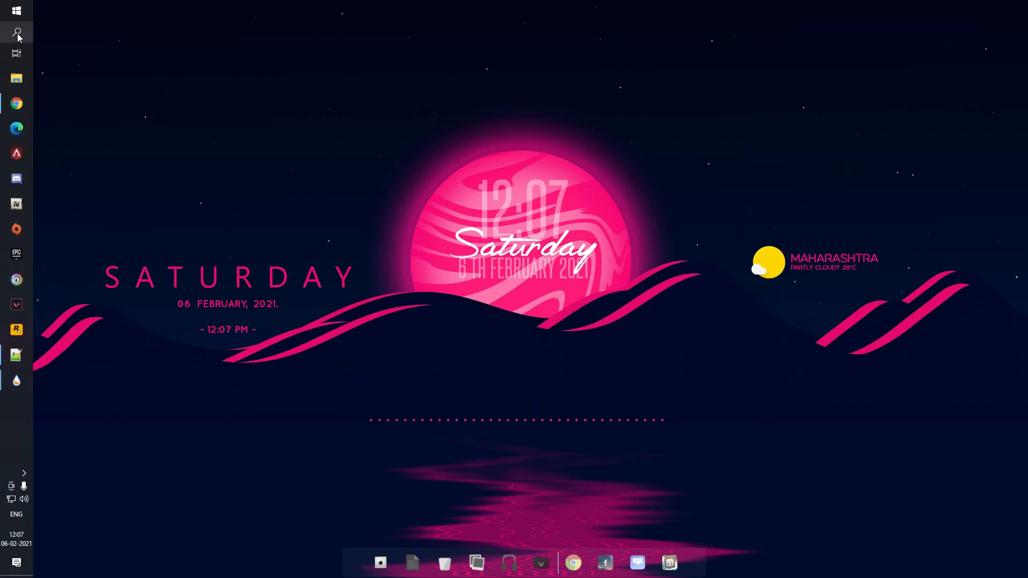
Search Windows for the music player, play a song in it to test the visualizer, and minimise the player
click(17, 33)
text(mus)
key(Return)
click(593, 384)
click(644, 139)
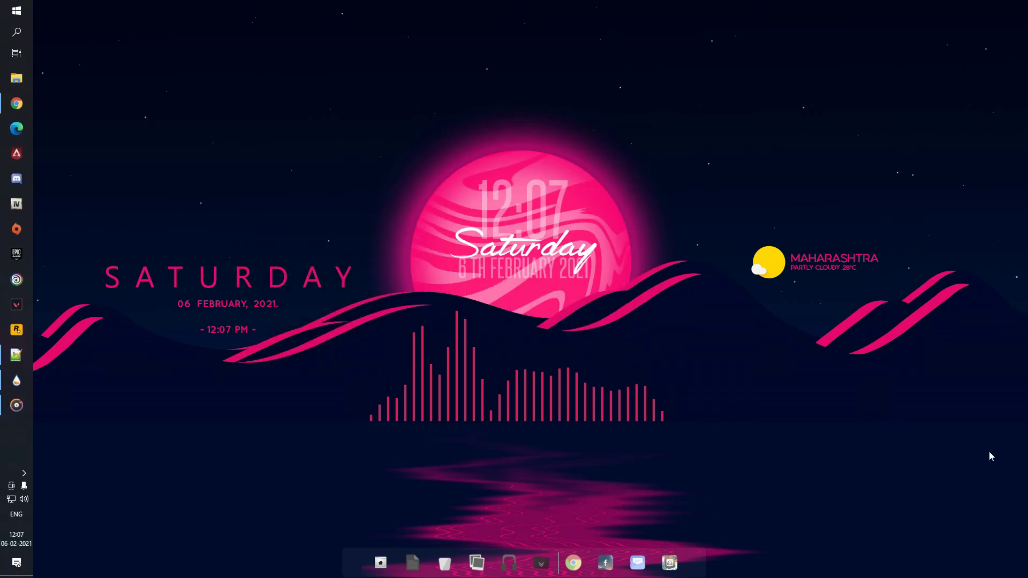